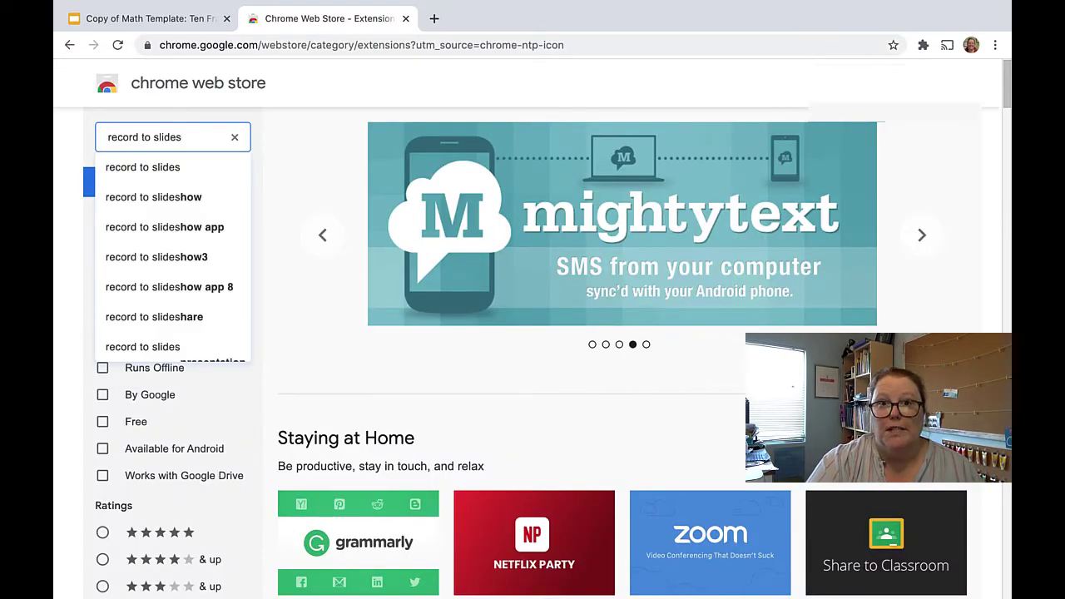
# Run the Chrome Web Store search for 'record to slides'.
pyautogui.press('Return')
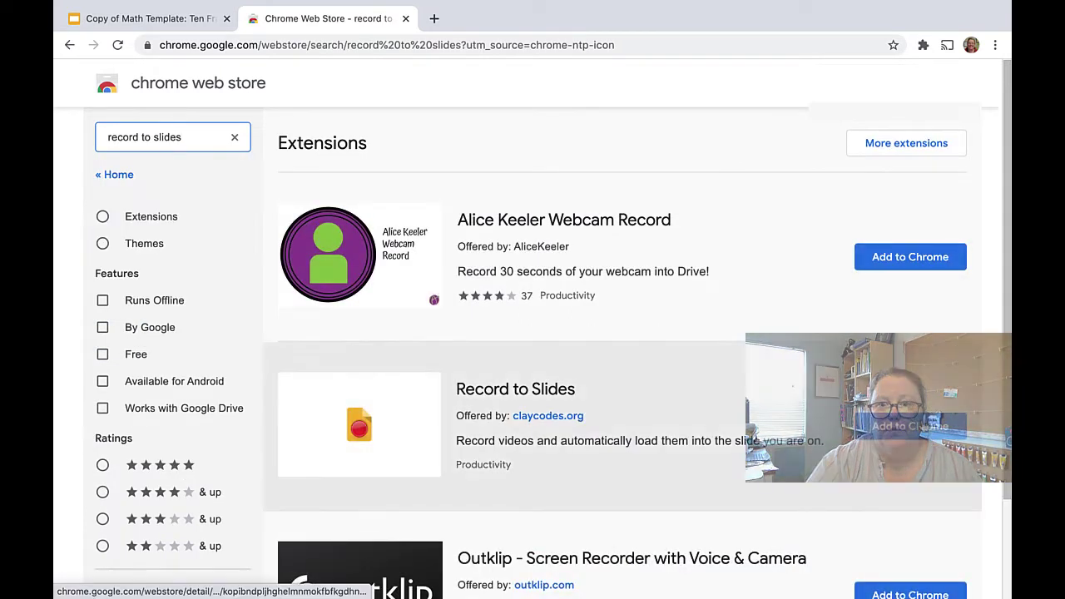
# Add the Record to Slides extension to Chrome and pin it to the toolbar.
pyautogui.click(922, 431)
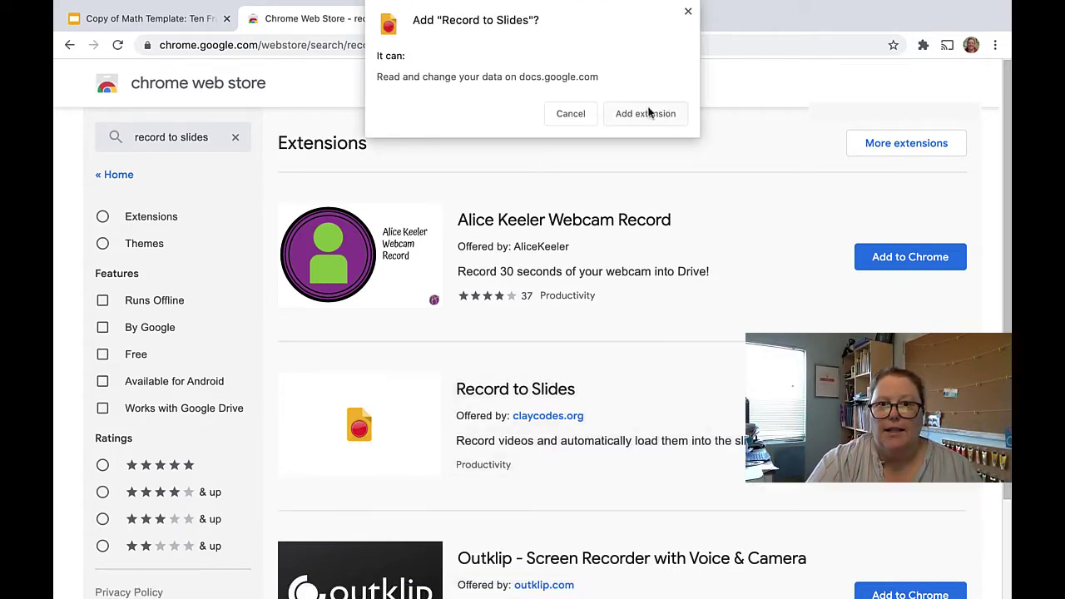
pyautogui.click(647, 113)
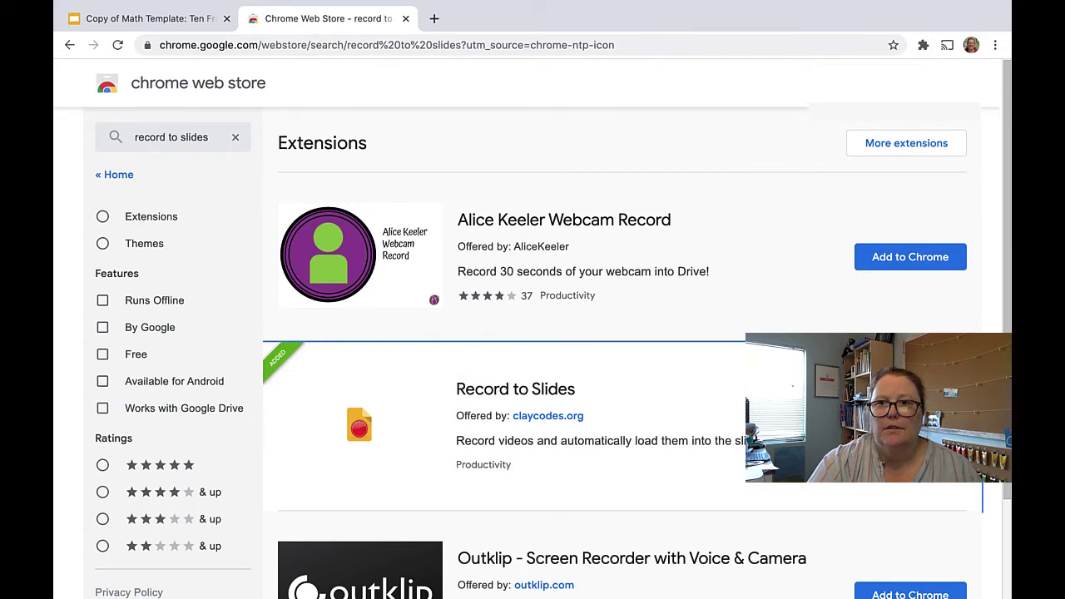
pyautogui.click(919, 46)
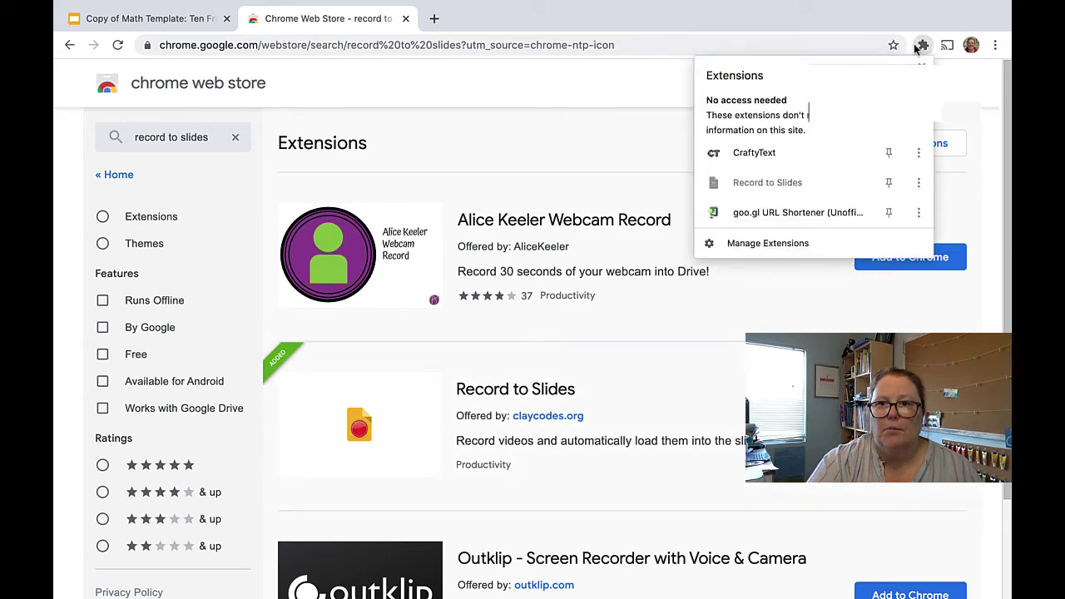
pyautogui.click(768, 183)
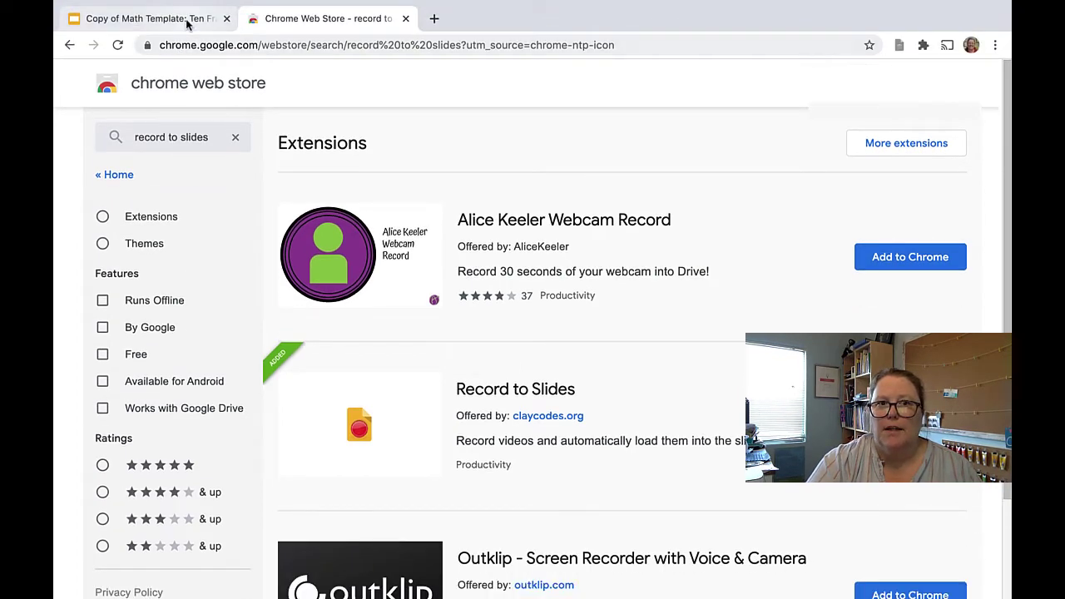
# Switch to the Copy of Math Template presentation and reload it to load the extension.
pyautogui.click(187, 24)
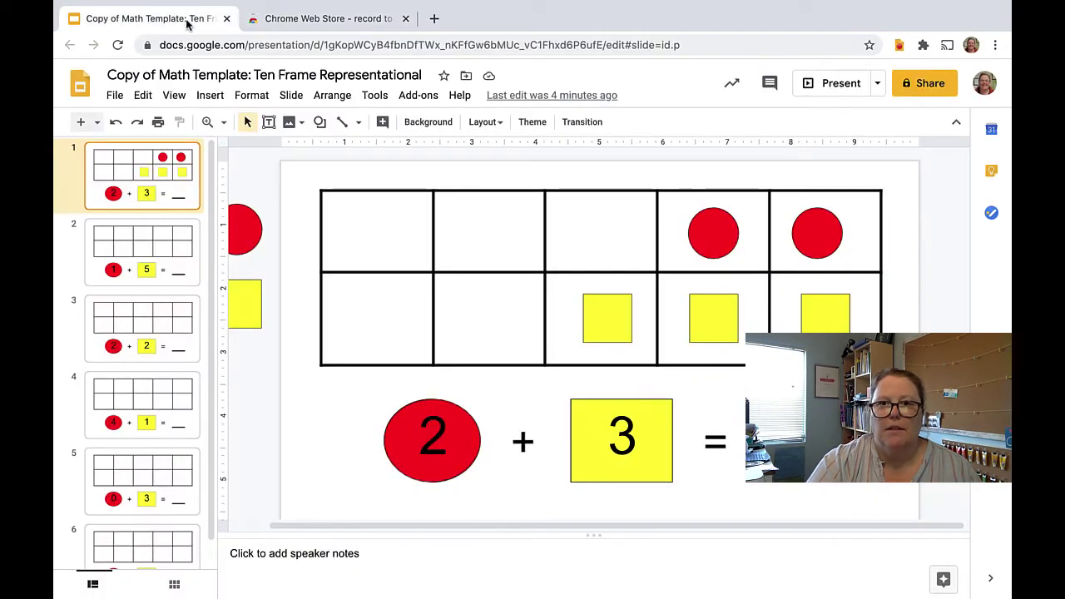
pyautogui.click(117, 45)
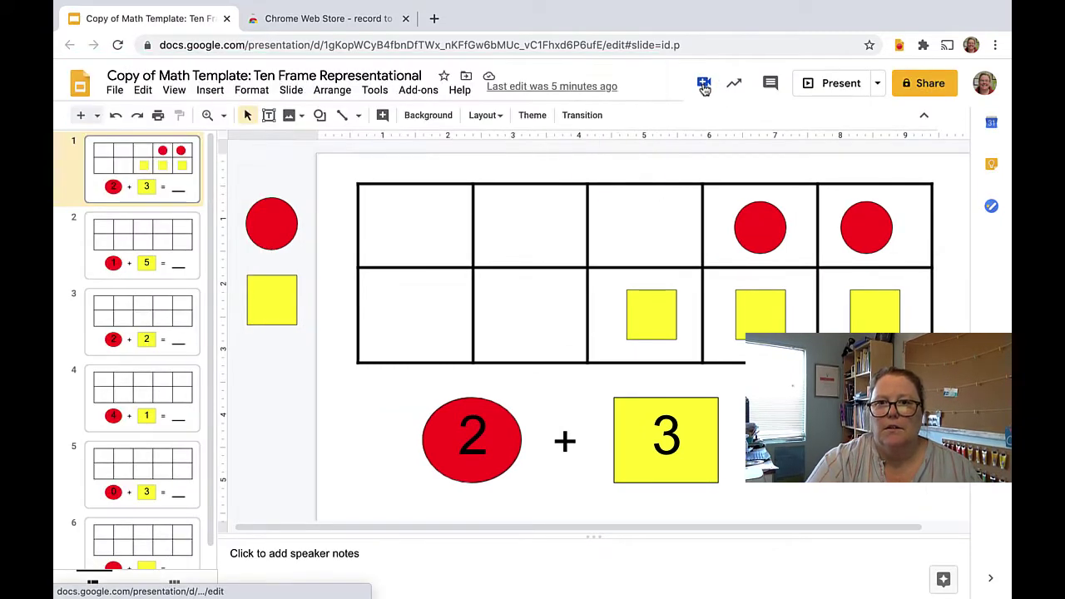
# Open the Record to Slides recorder with camera allowed, keep default speakers, and start recording.
pyautogui.click(705, 84)
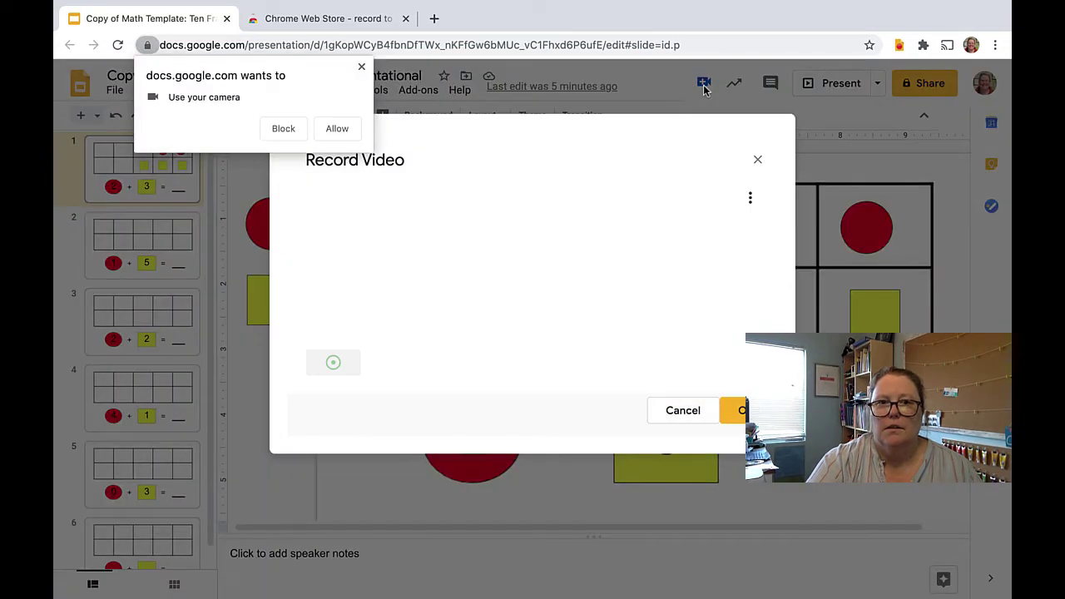
pyautogui.click(336, 132)
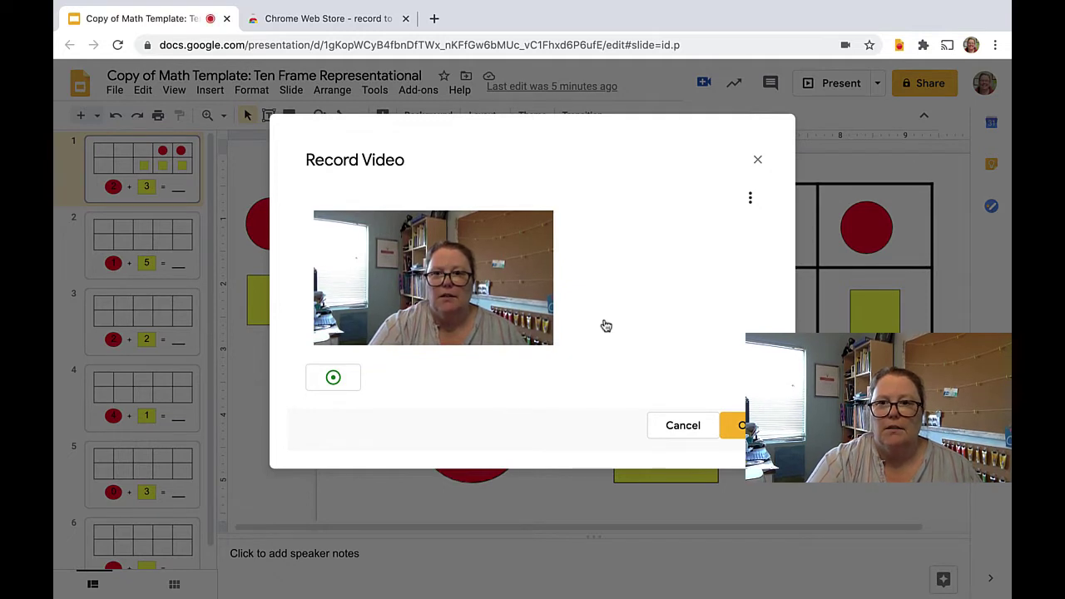
pyautogui.click(753, 201)
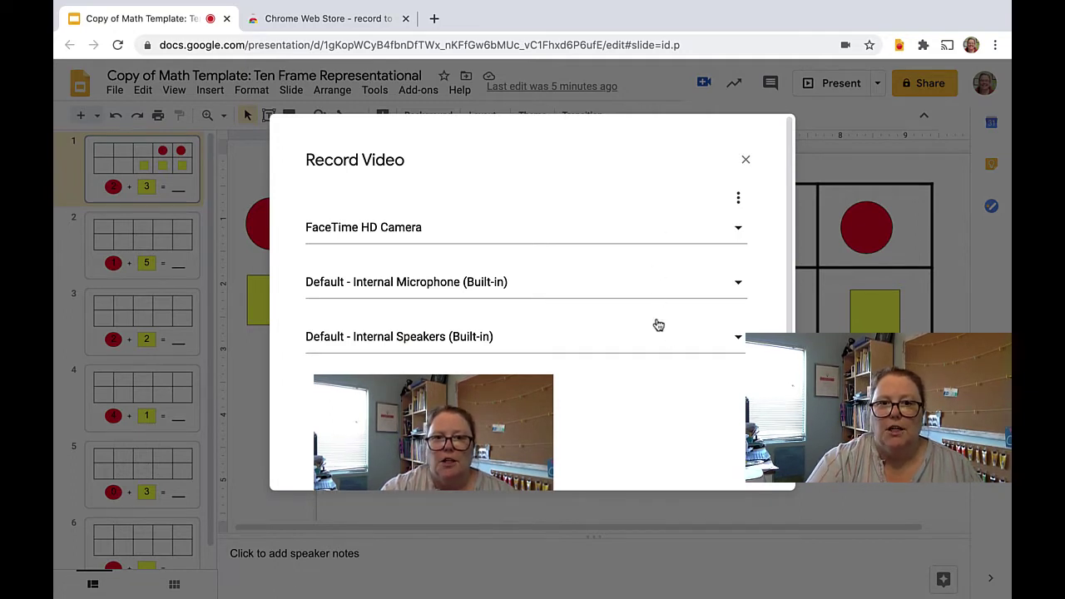
pyautogui.click(729, 339)
pyautogui.click(727, 407)
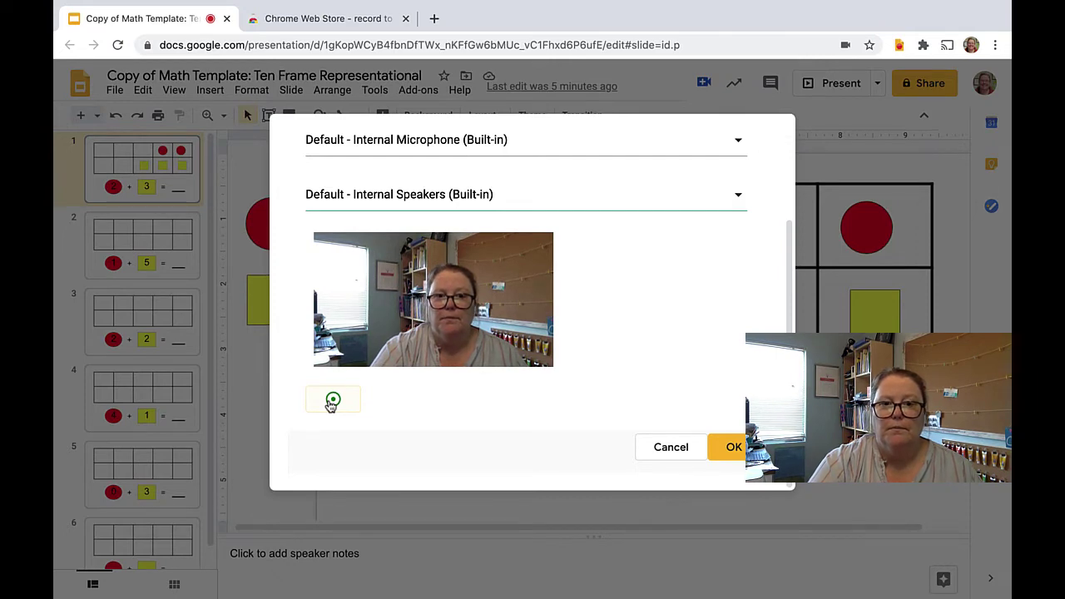
pyautogui.click(332, 403)
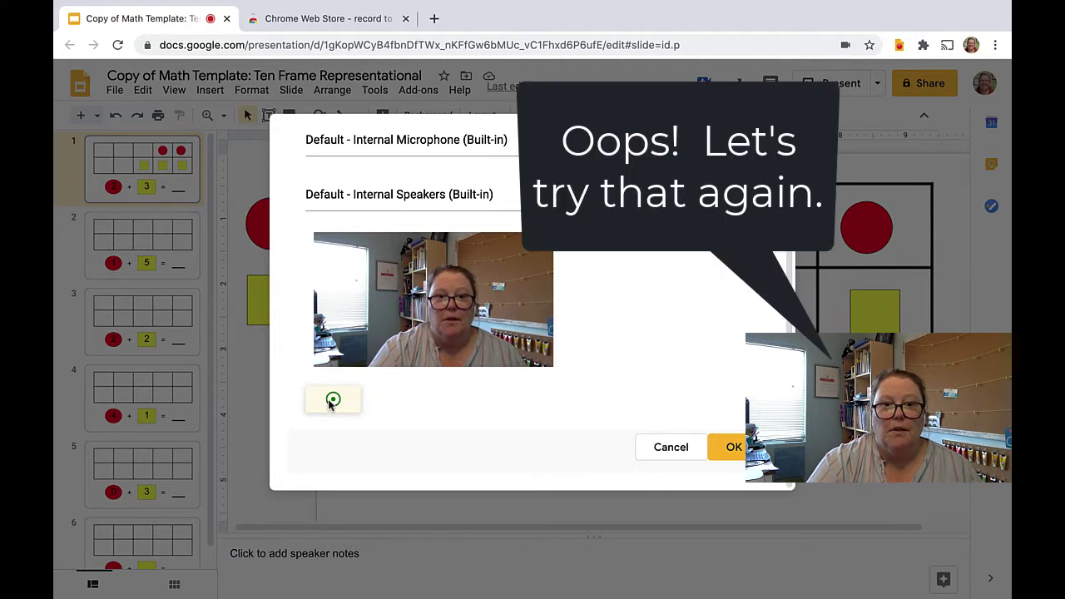
# Stop the short first take, re-record the webcam video, and submit it with OK.
pyautogui.click(331, 402)
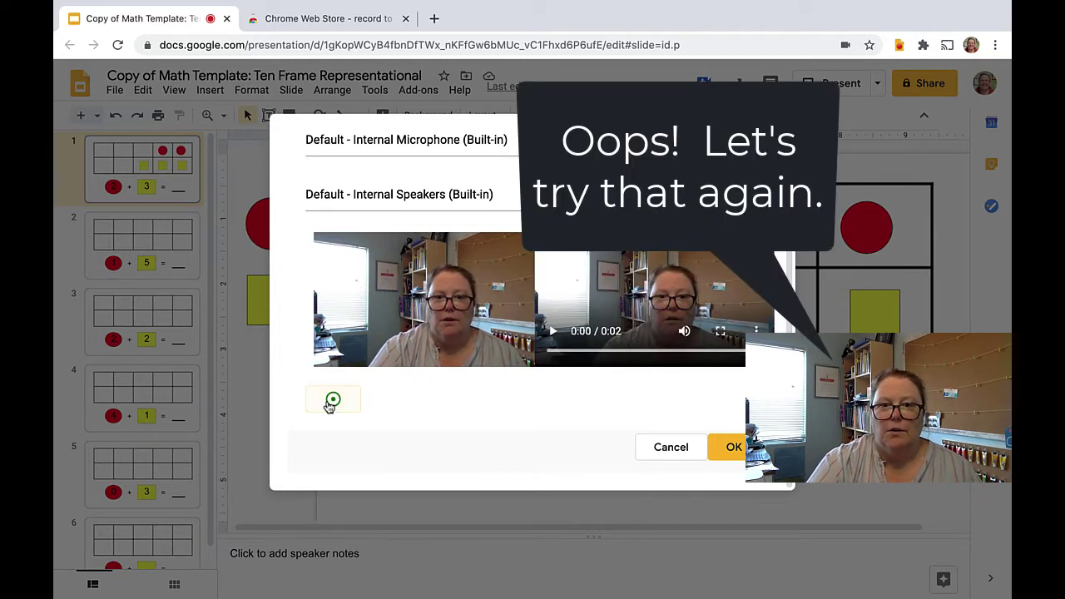
pyautogui.click(331, 402)
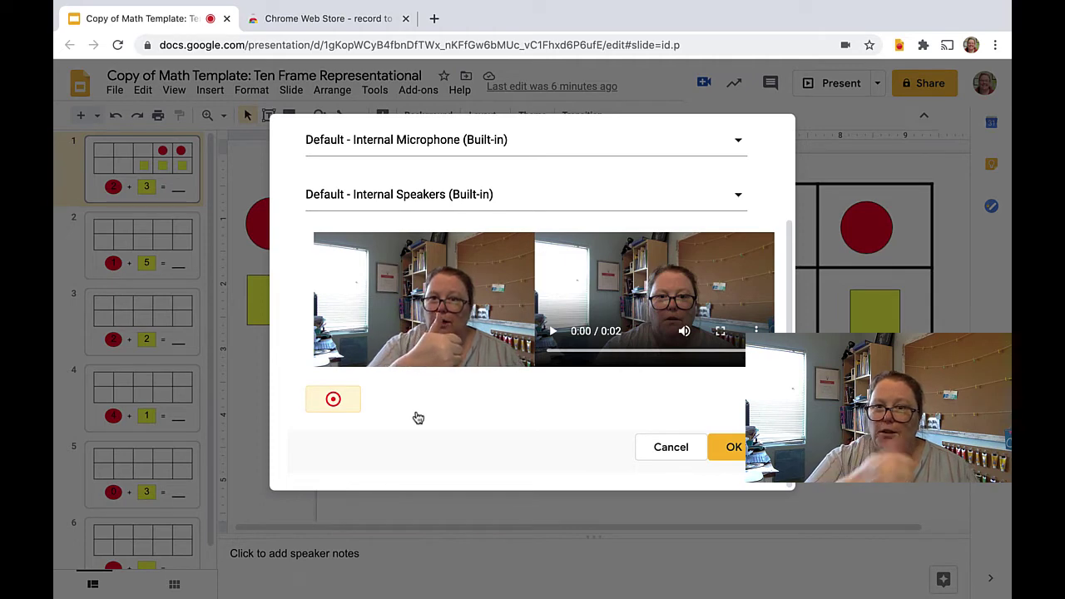
pyautogui.click(733, 447)
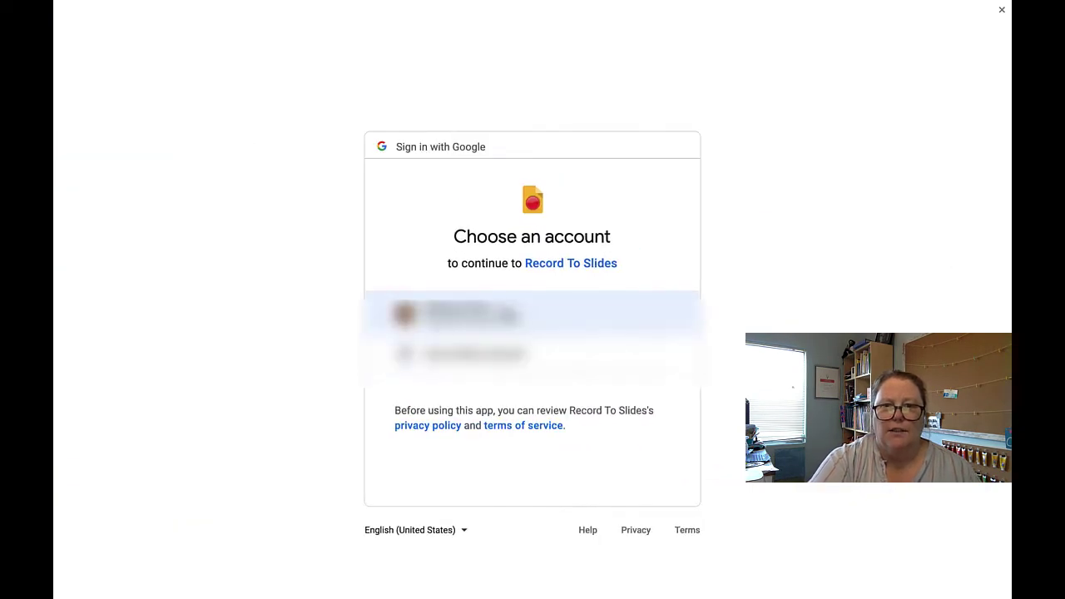
# Sign in with the Google account and allow Record To Slides access to Drive and Slides.
pyautogui.click(499, 312)
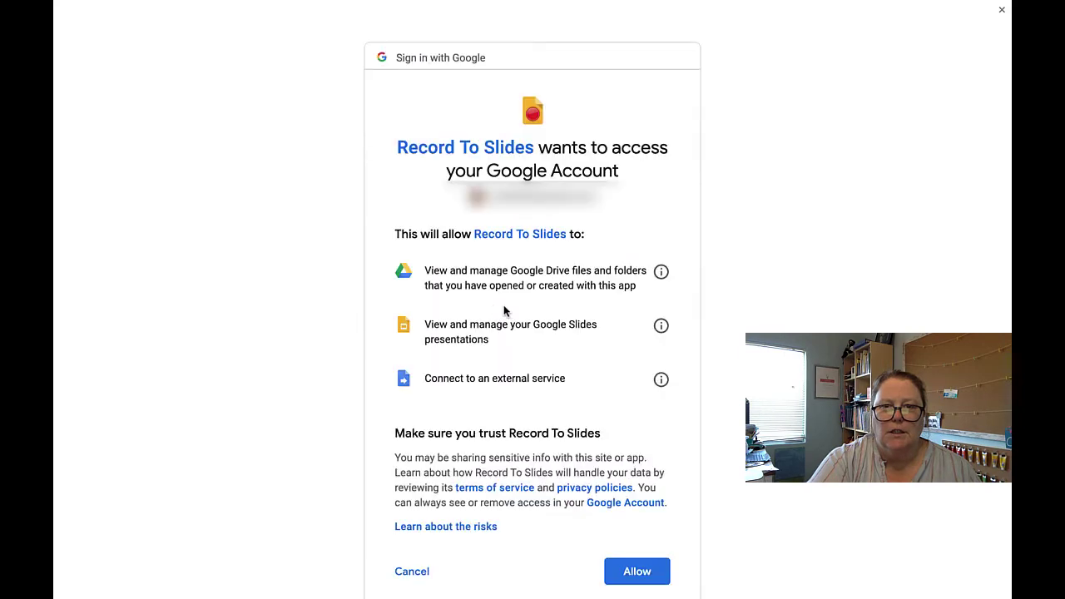
pyautogui.click(629, 571)
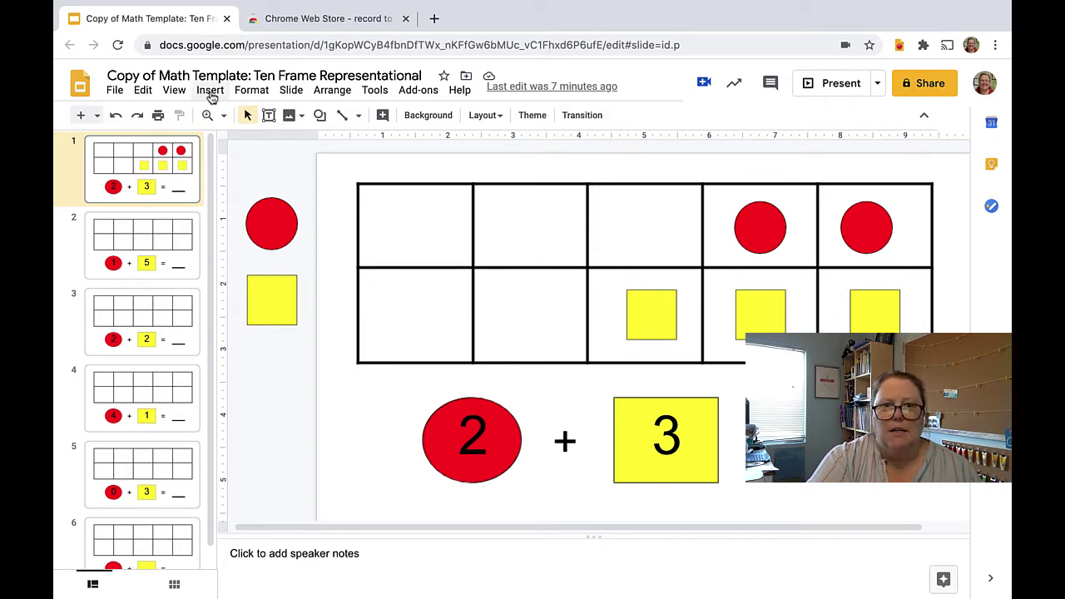
pyautogui.click(211, 96)
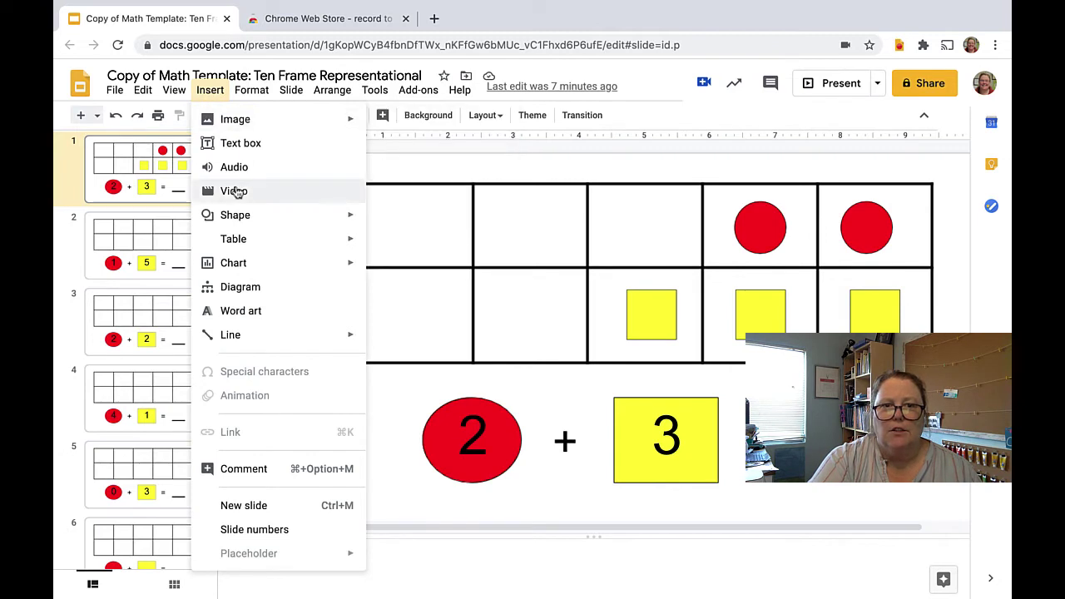
pyautogui.click(236, 192)
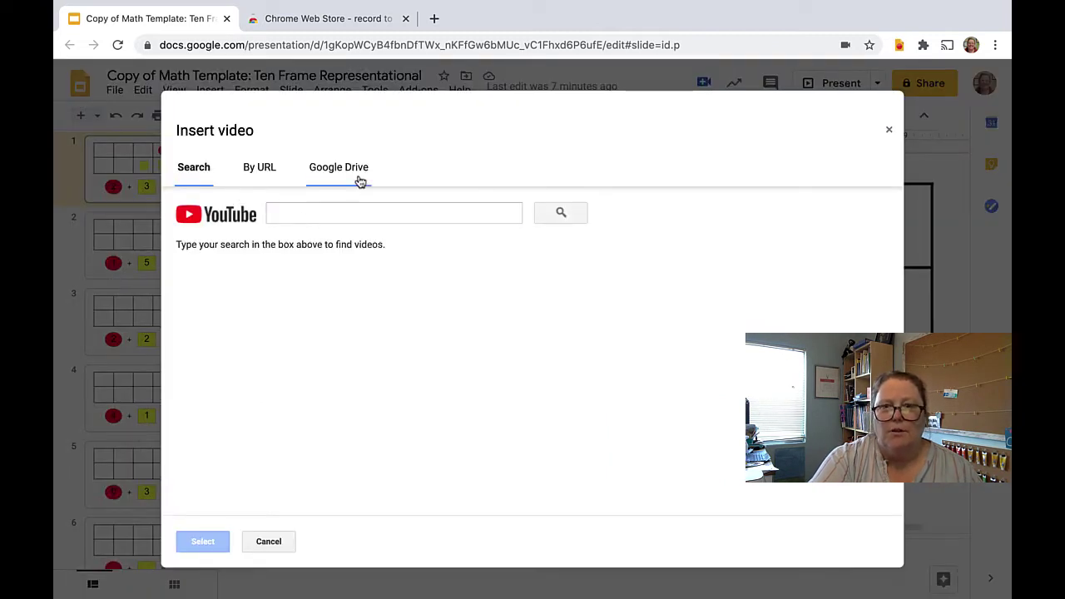
pyautogui.click(888, 130)
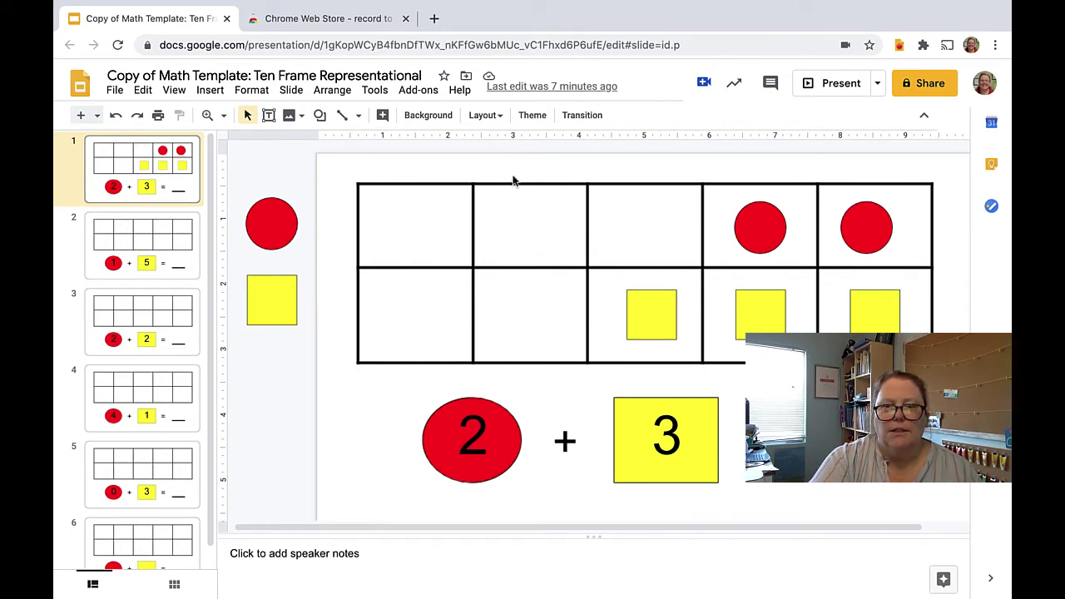
# Scroll around slide 1 while the recorded webcam video is inserted.
pyautogui.hscroll(1, 514, 182)
pyautogui.scroll(-1, 513, 181)
pyautogui.scroll(1, 512, 179)
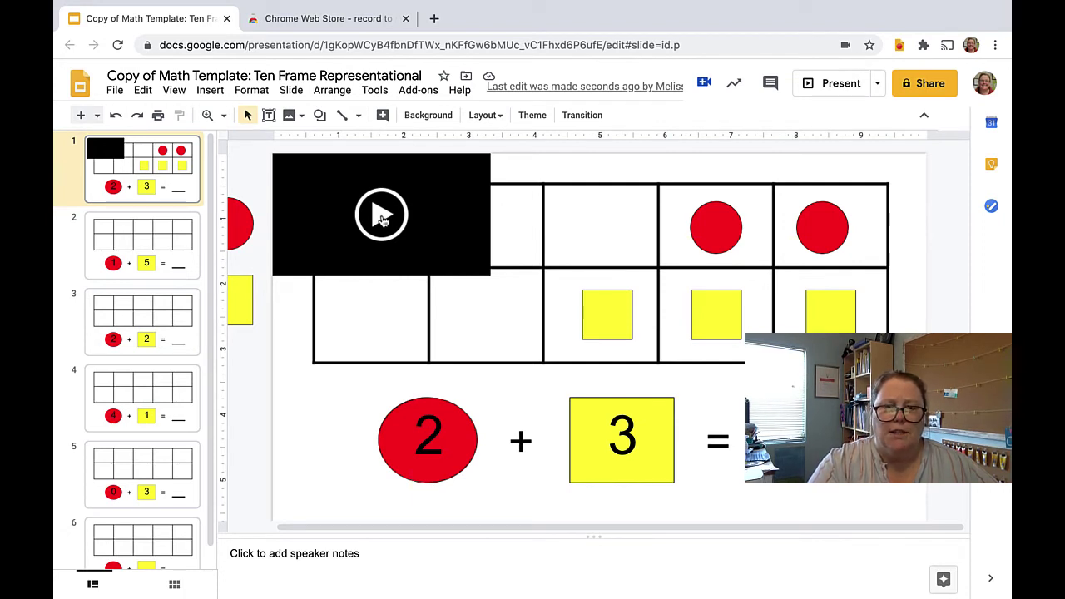
# Select the embedded video on slide 1 and play it as it finishes processing.
pyautogui.click(382, 218)
pyautogui.click(382, 218)
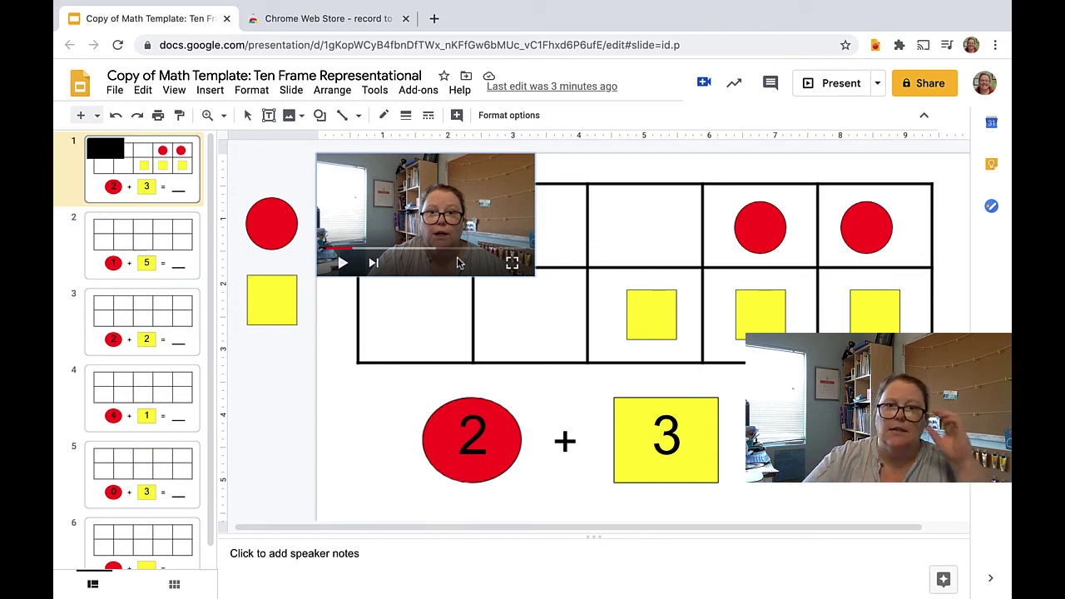
pyautogui.click(435, 18)
pyautogui.write('r')
pyautogui.press('BackSpace')
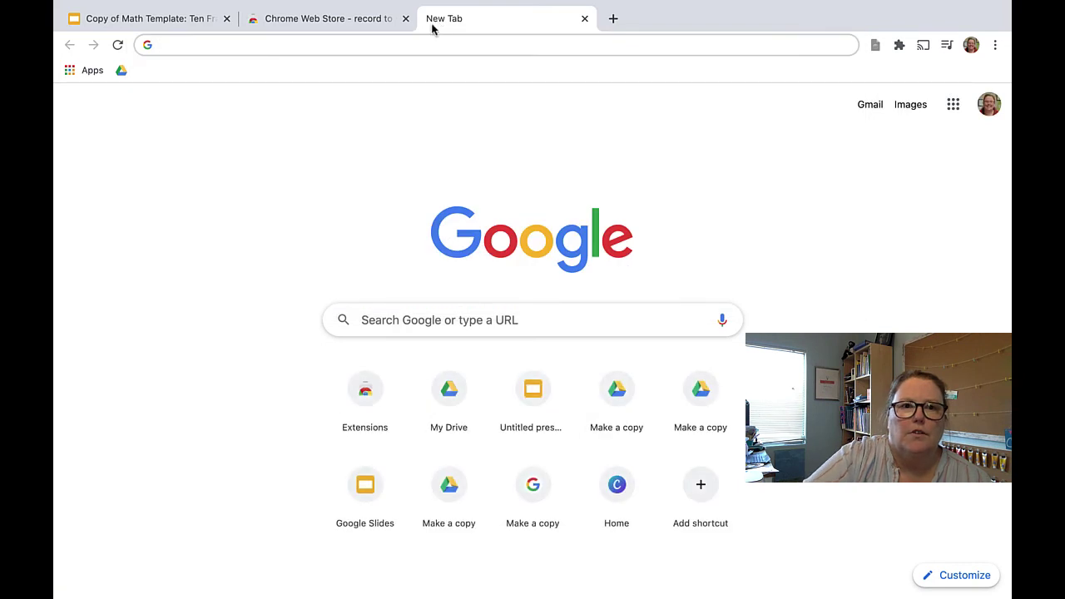
pyautogui.click(121, 70)
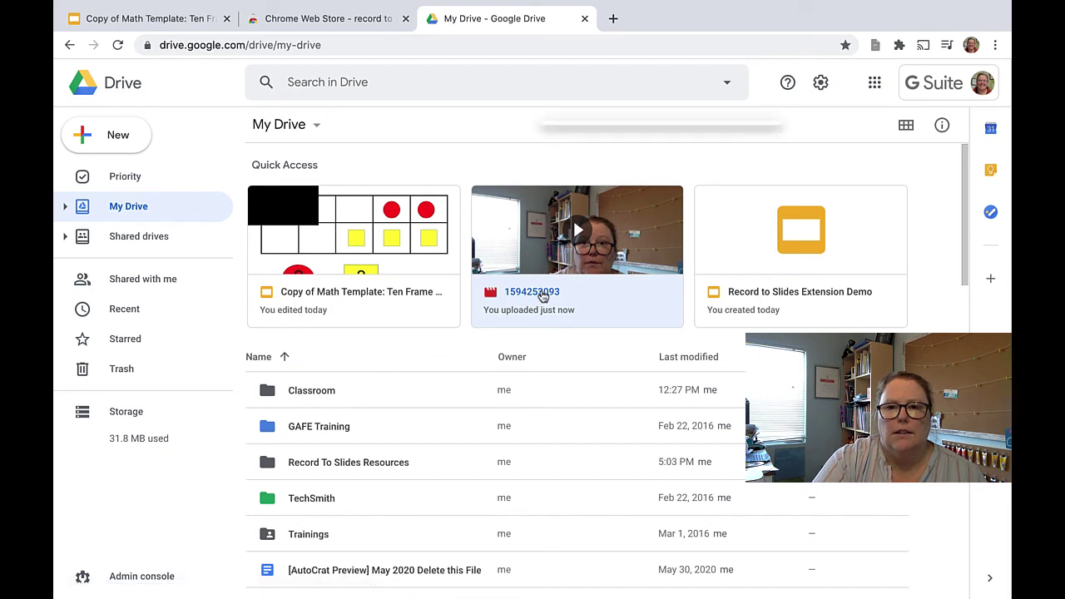
pyautogui.rightClick(542, 298)
pyautogui.click(573, 285)
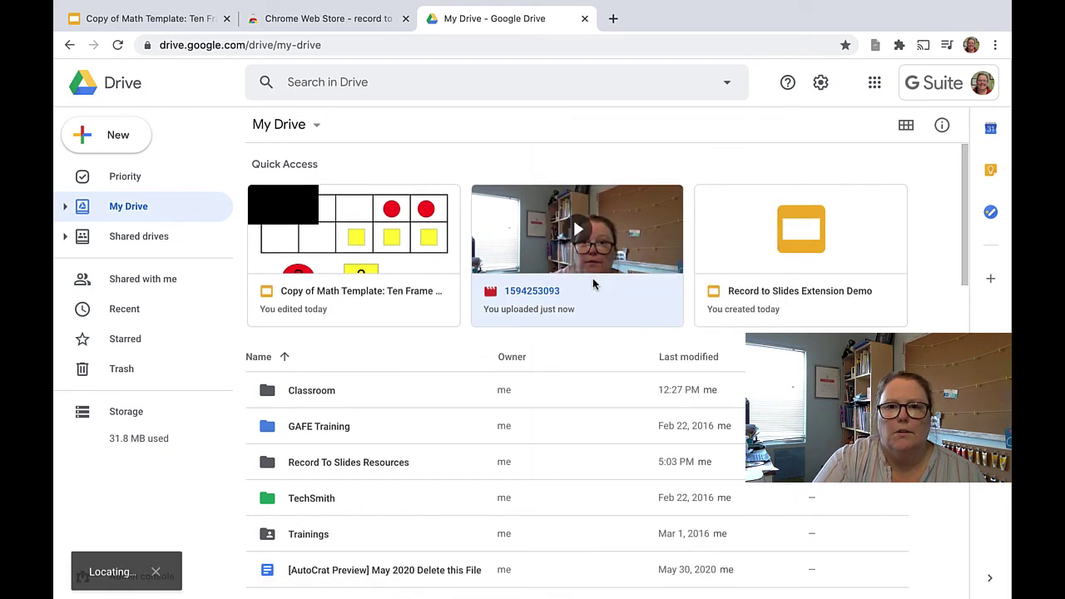